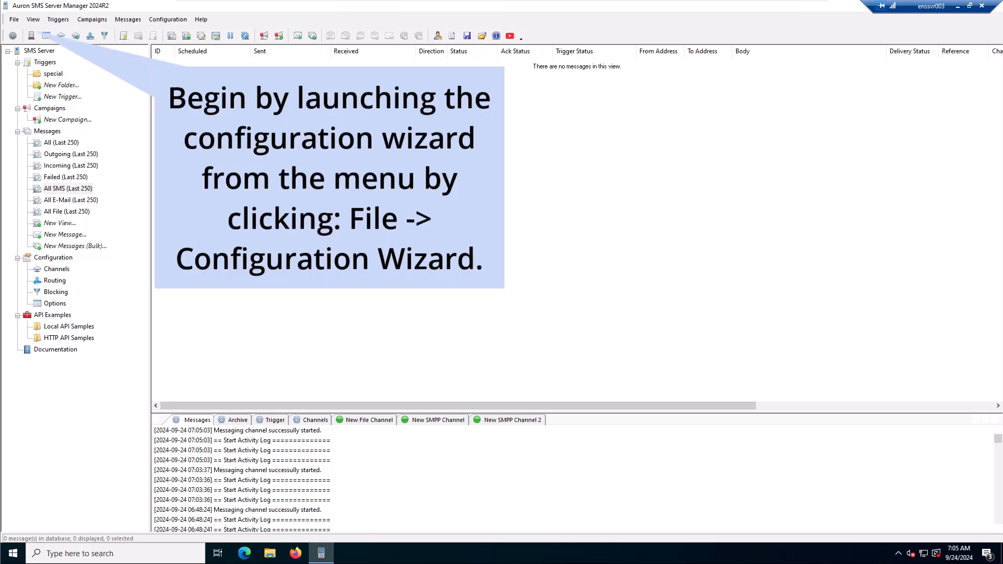
Step: Launch the Configuration Wizard and set the configuration type to Primary Server (HA)
left_click(14, 19)
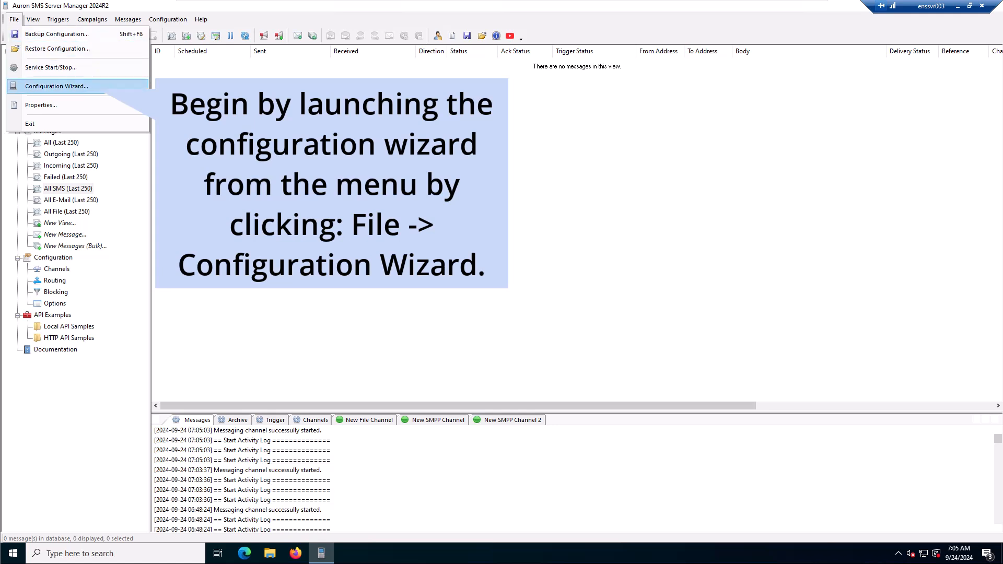
left_click(57, 86)
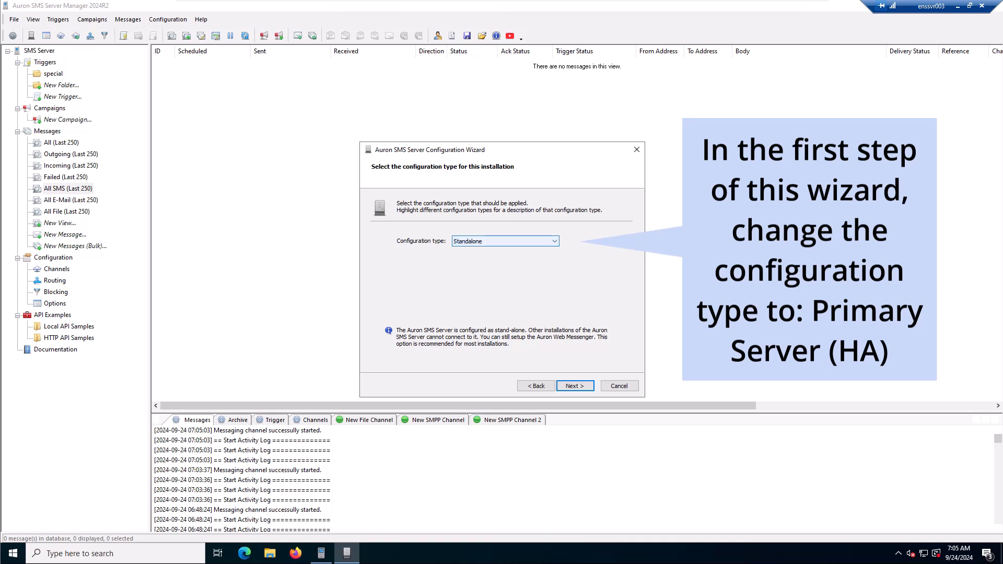
left_click(505, 242)
left_click(505, 256)
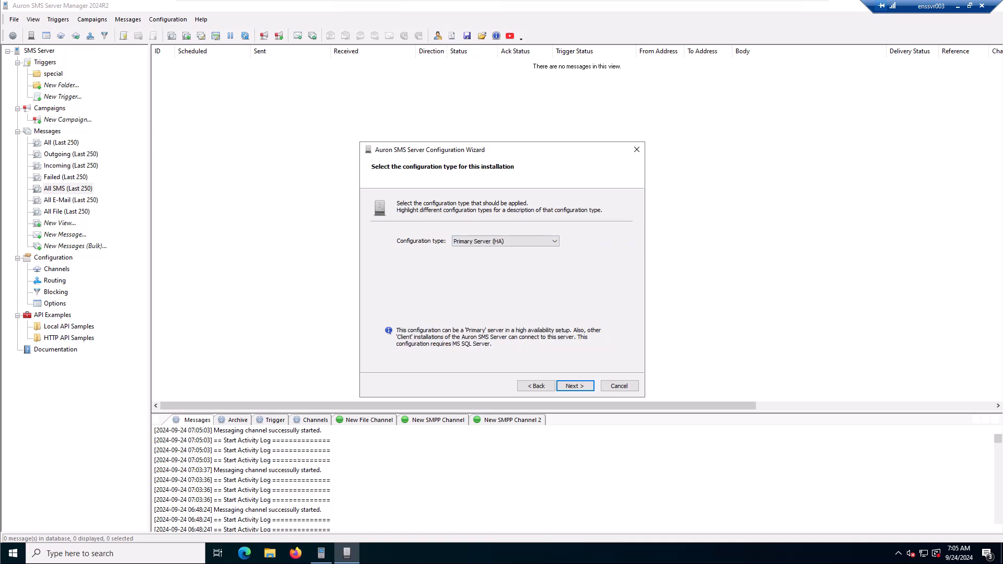
left_click(574, 386)
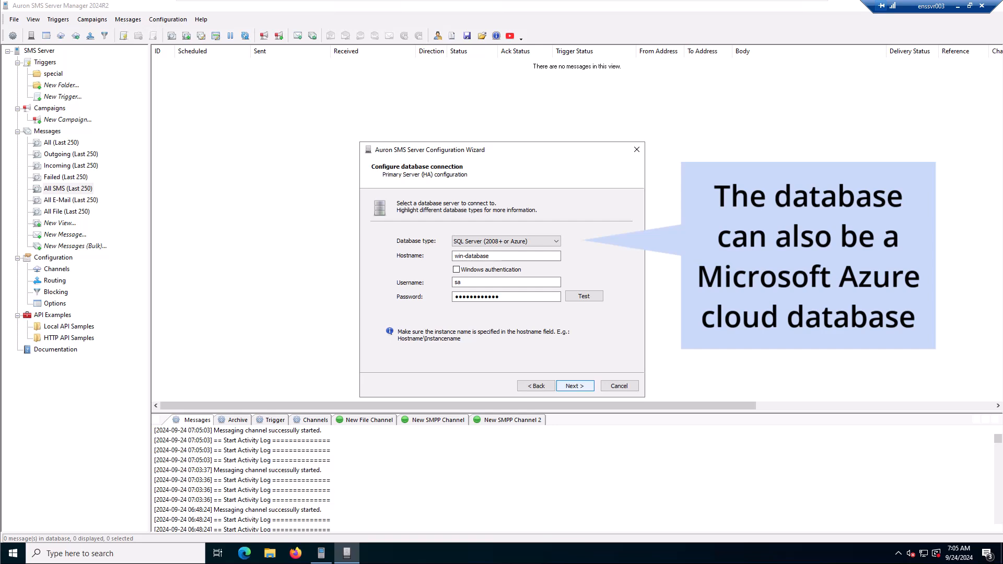
Step: Accept the SQL Server connection to win-database and use AuSMSHa as server database, archiving to the same database
left_click(575, 386)
left_click(556, 255)
key("Return")
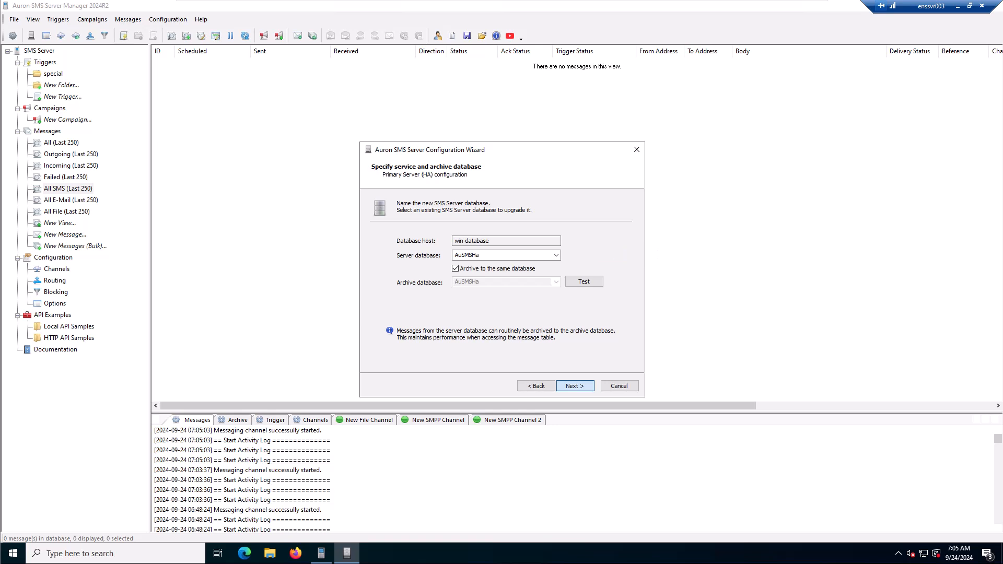
key("Return")
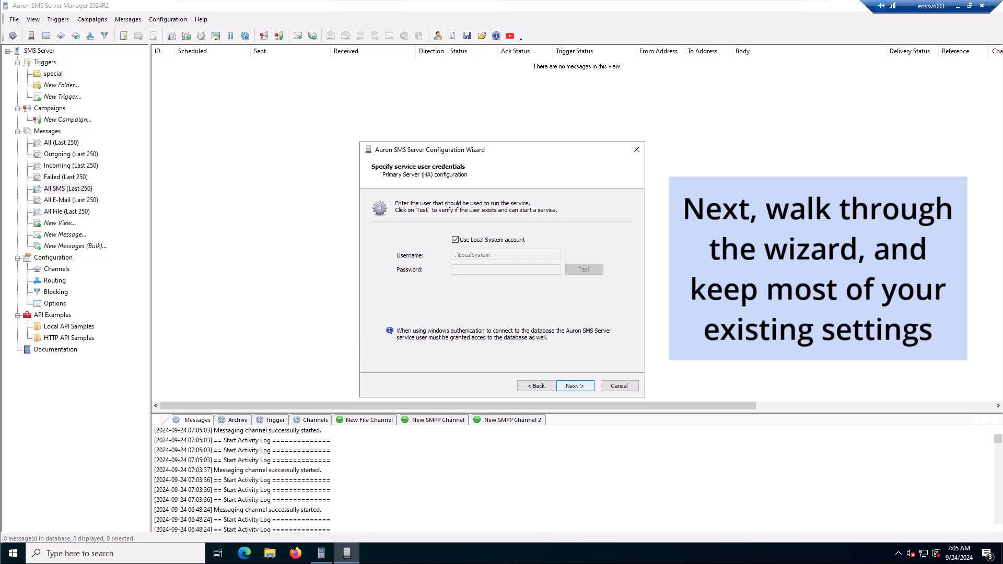
Step: Keep the Local System service account and the data directory share name AuSmsServer, continuing to the list of configuration tasks
key("Return")
key("Return")
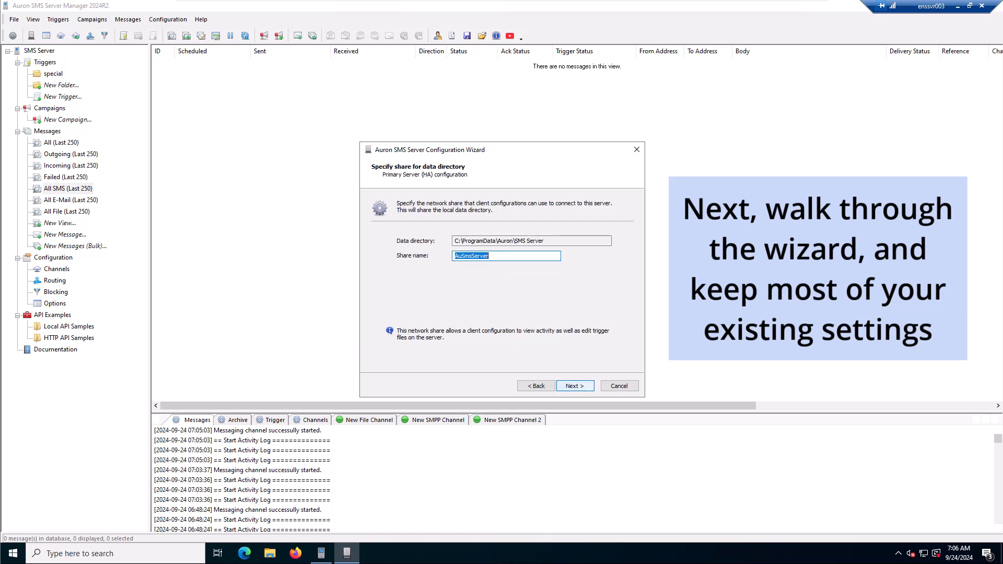
left_click(576, 386)
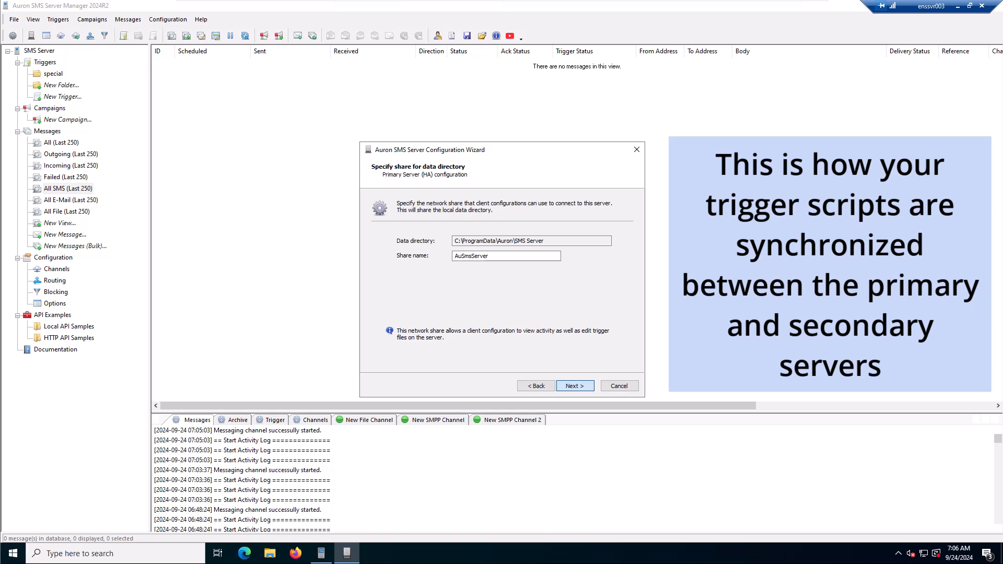
left_click(576, 386)
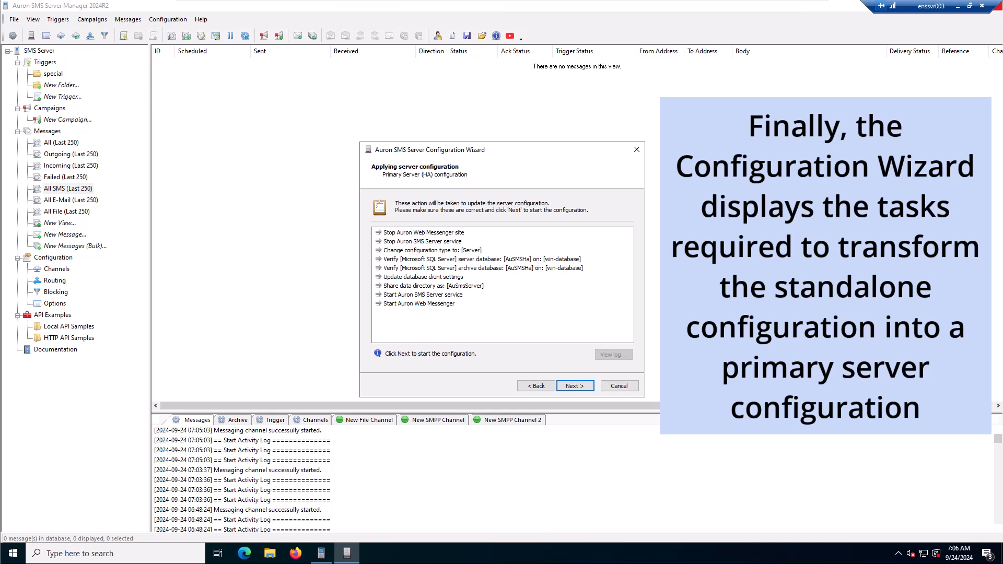
Step: Close the SMS Server Manager, run the primary server configuration tasks and finish the wizard
left_click(999, 6)
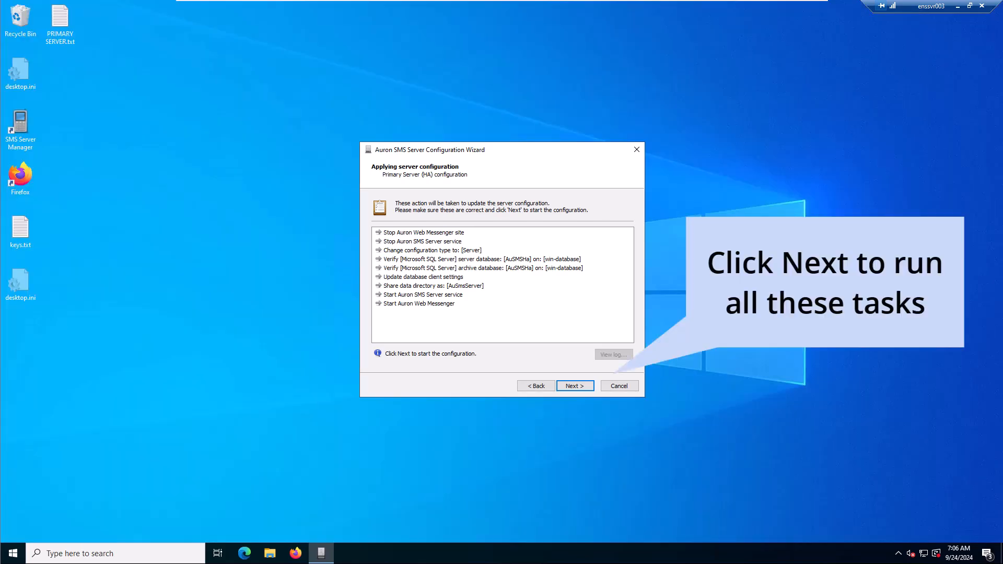
key("Return")
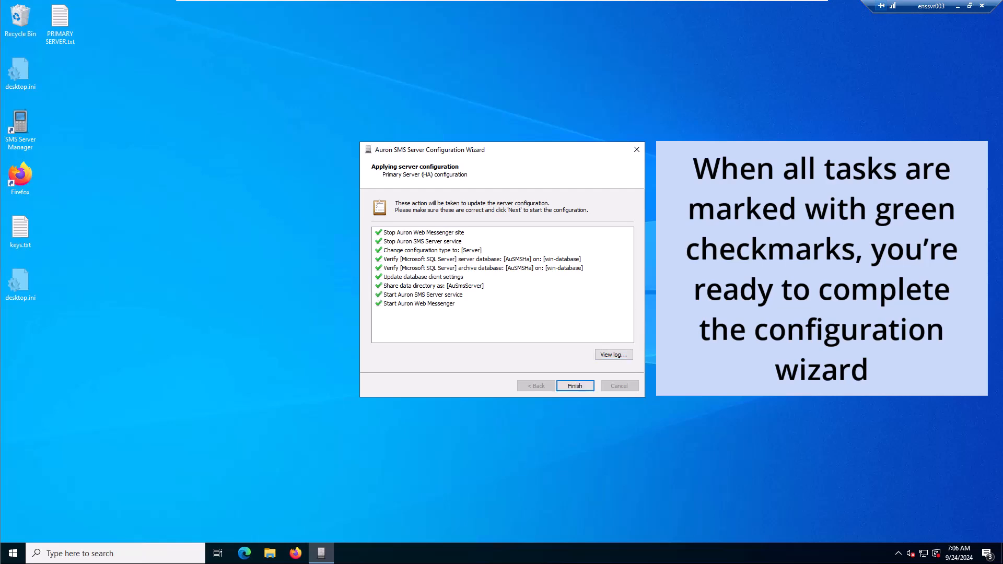
key("Return")
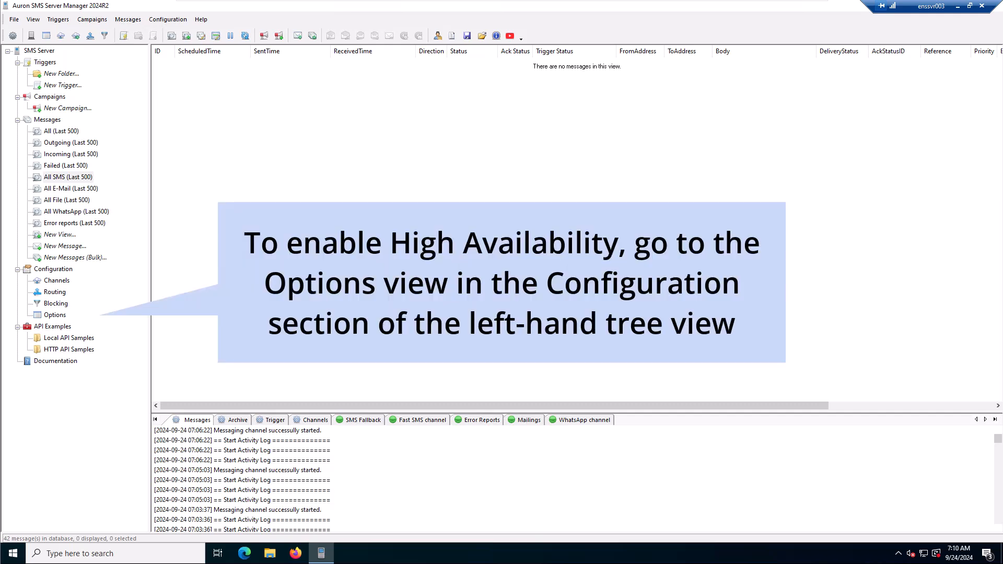
Step: Enable High Availability in the SMS Server's configuration options
left_click(55, 315)
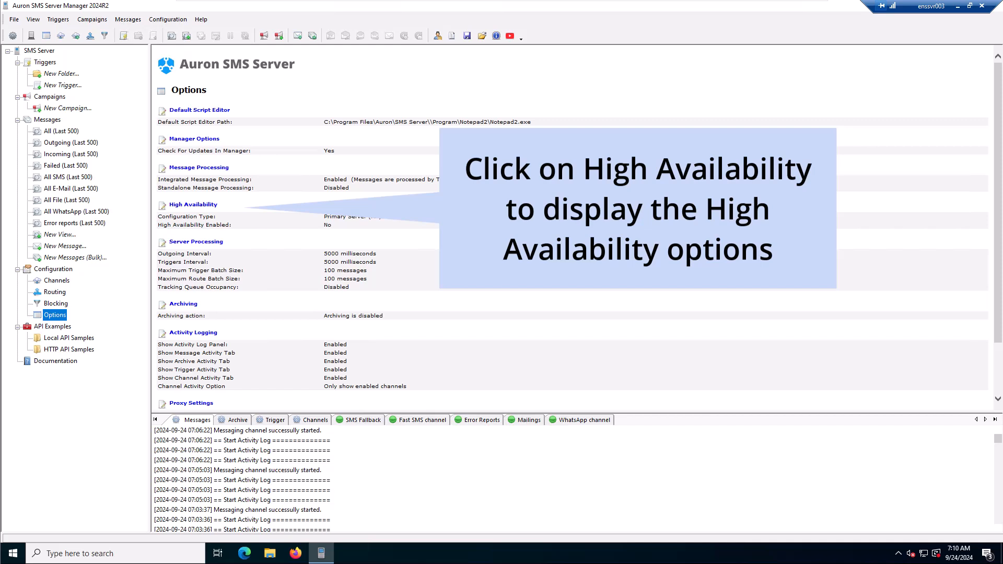
left_click(193, 204)
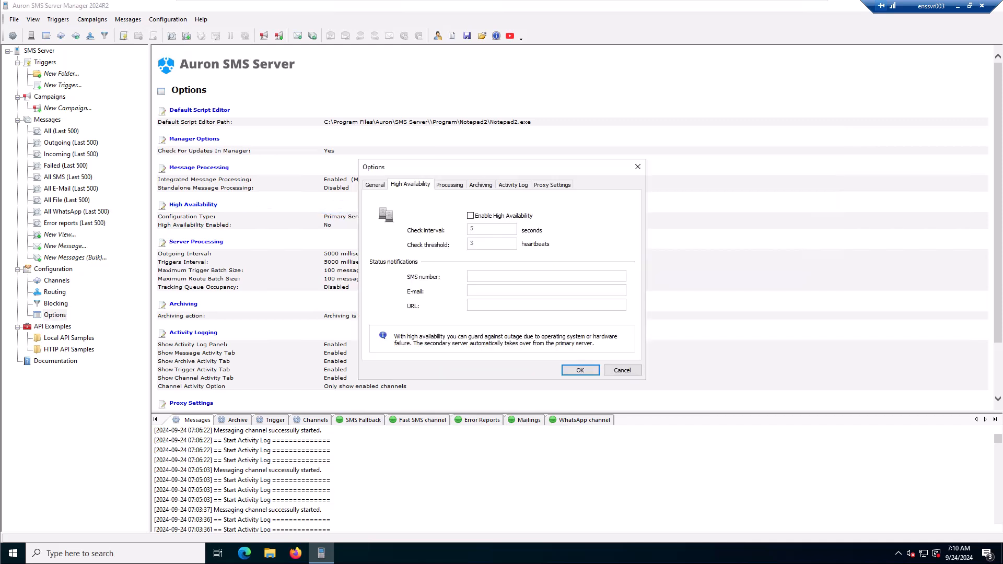
left_click(470, 216)
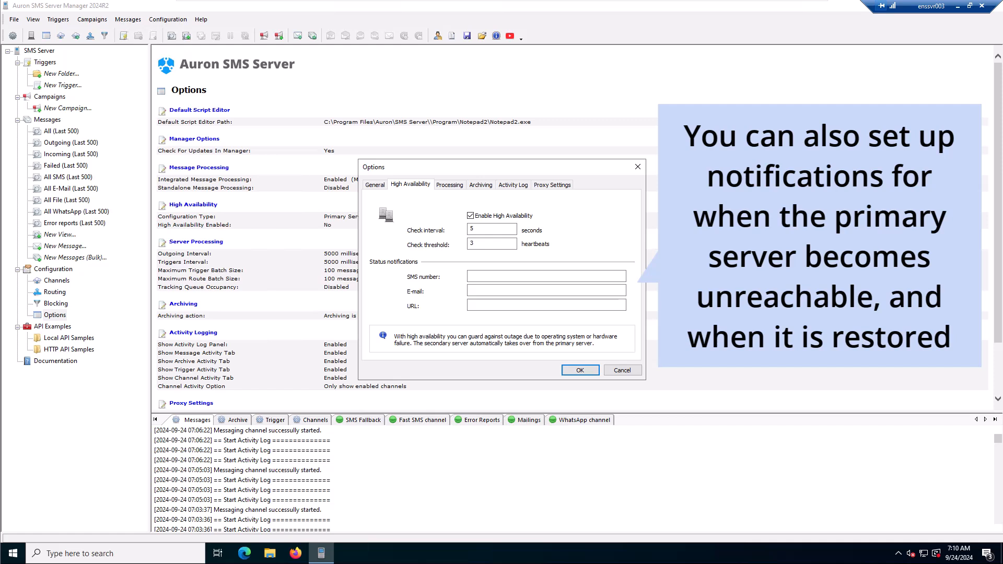
Step: Enter the SMS phone number and the alert e-mail address for the High Availability status notifications
left_click(546, 276)
type("+")
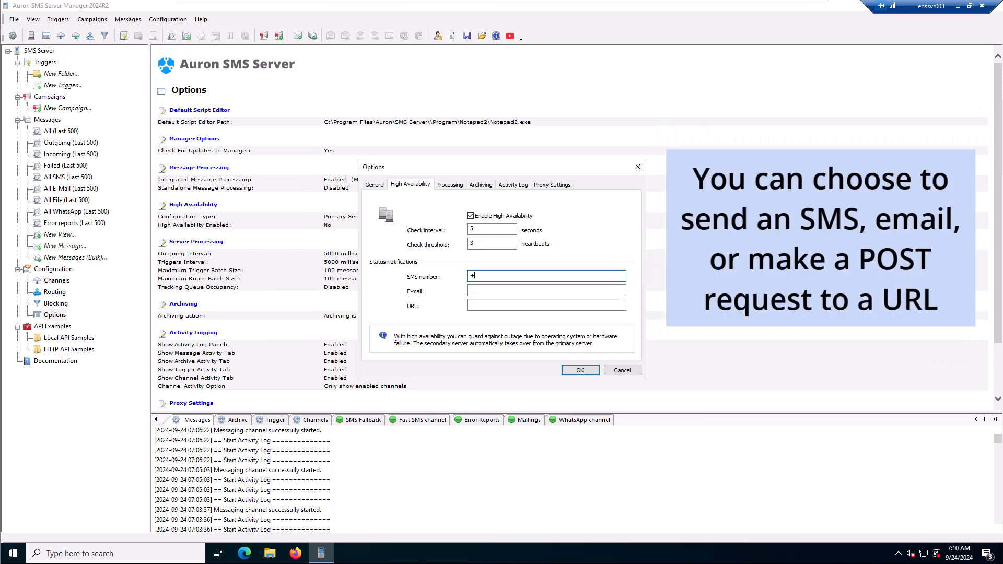
type("3112345678")
key("Tab")
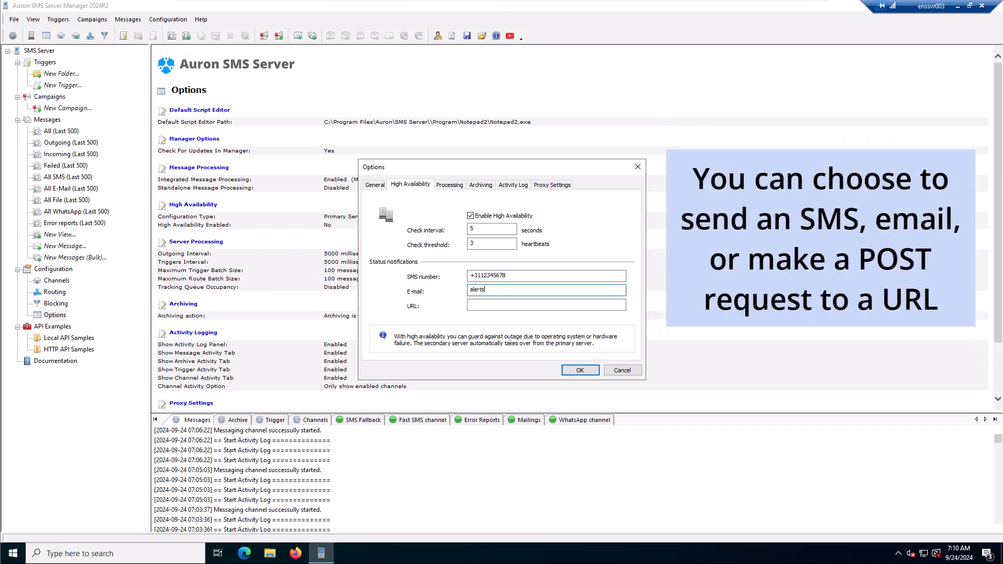
key("Tab")
type("ht")
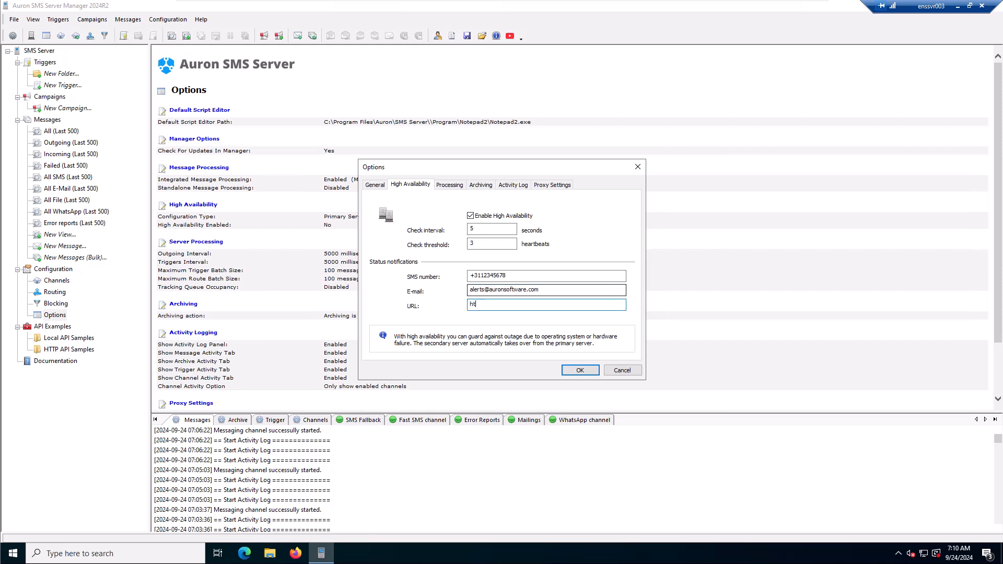
type("tps://intra.auron.local")
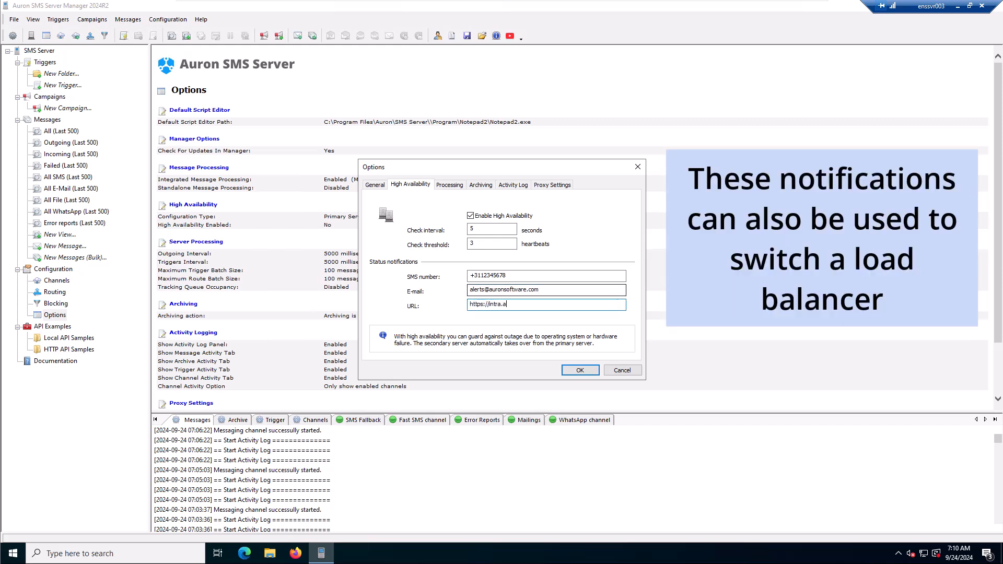
type("lerts")
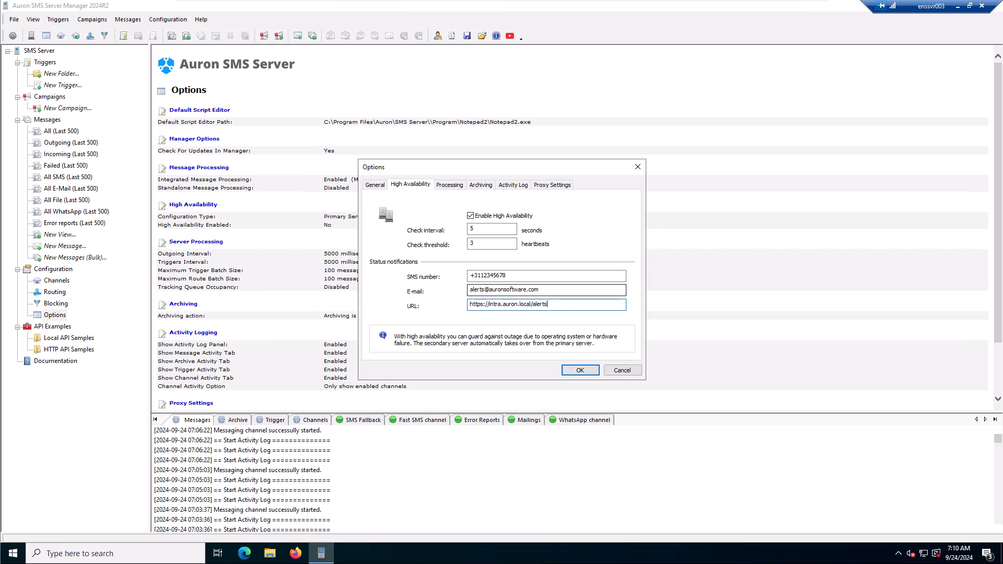
key("Return")
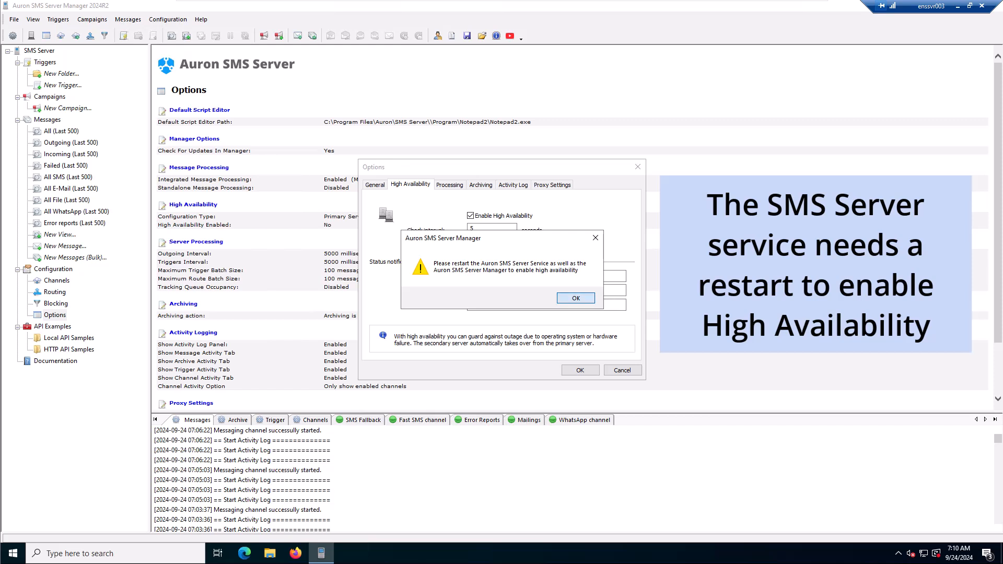
key("Return")
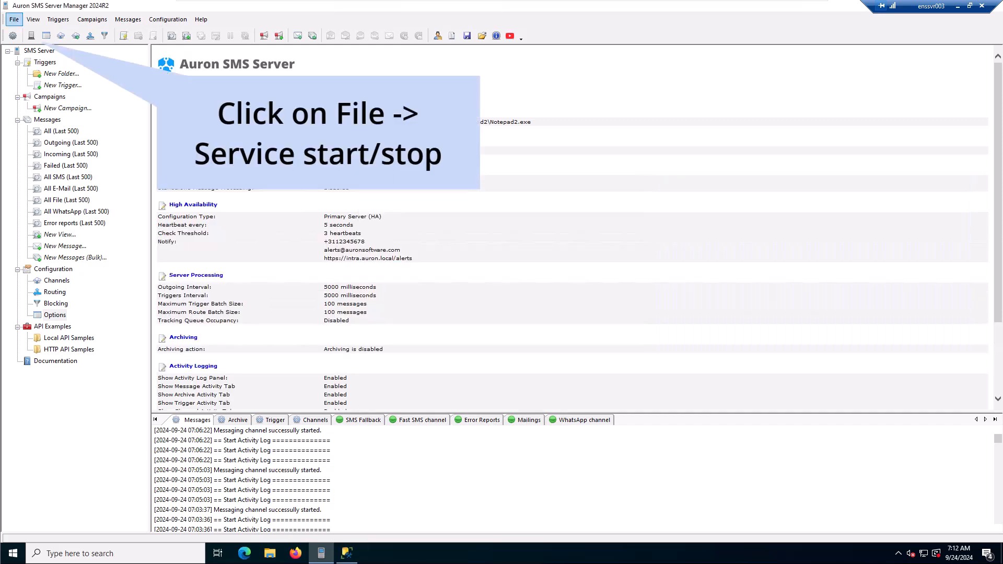
Step: Restart the primary Auron SMS Server service through Service Control, then close the dialog
left_click(14, 19)
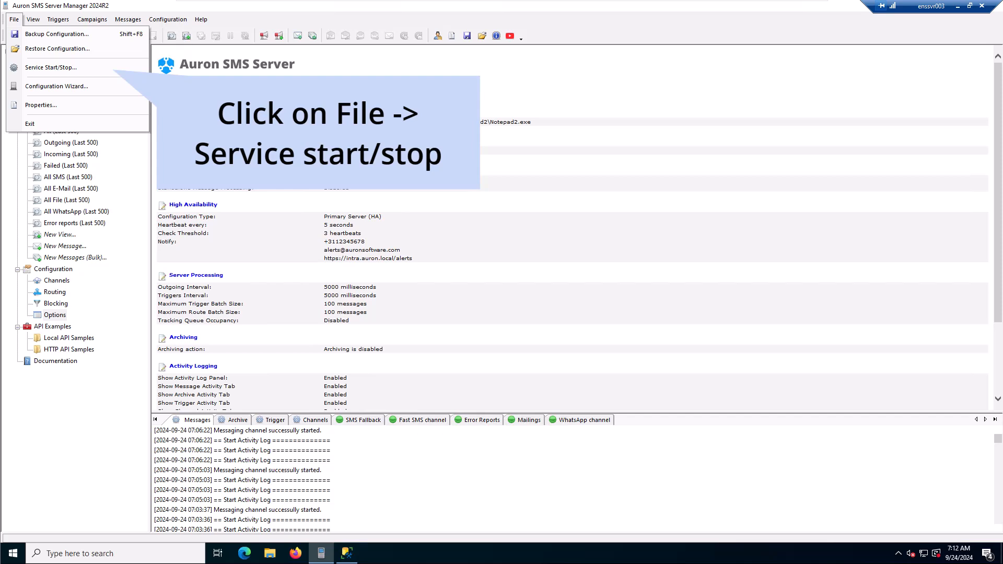
left_click(51, 68)
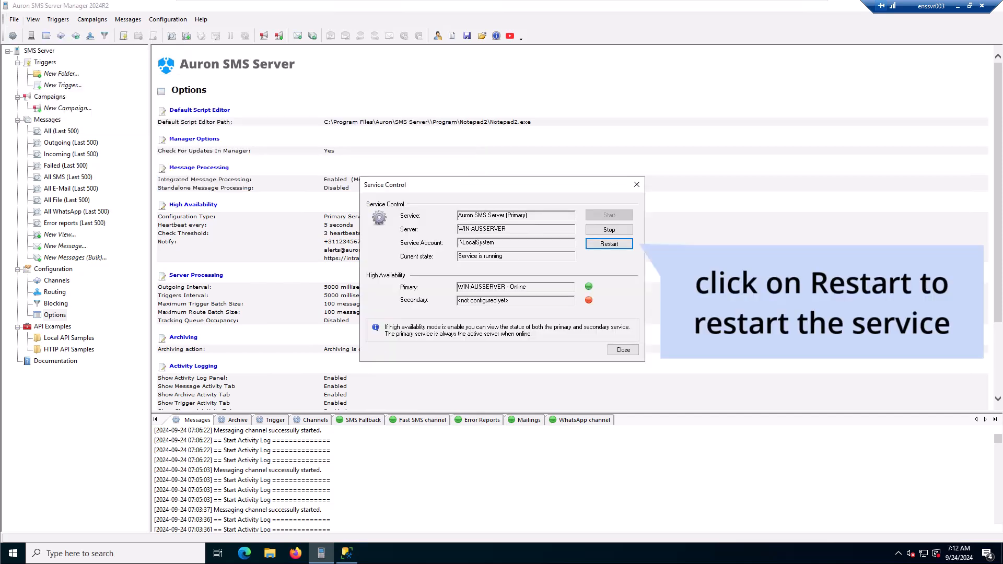
key("Return")
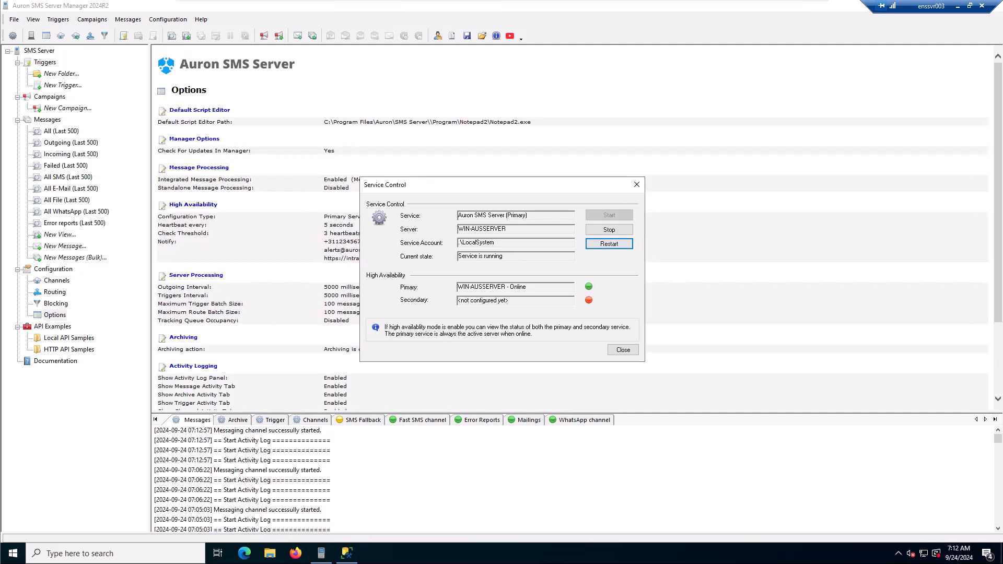
left_click(623, 350)
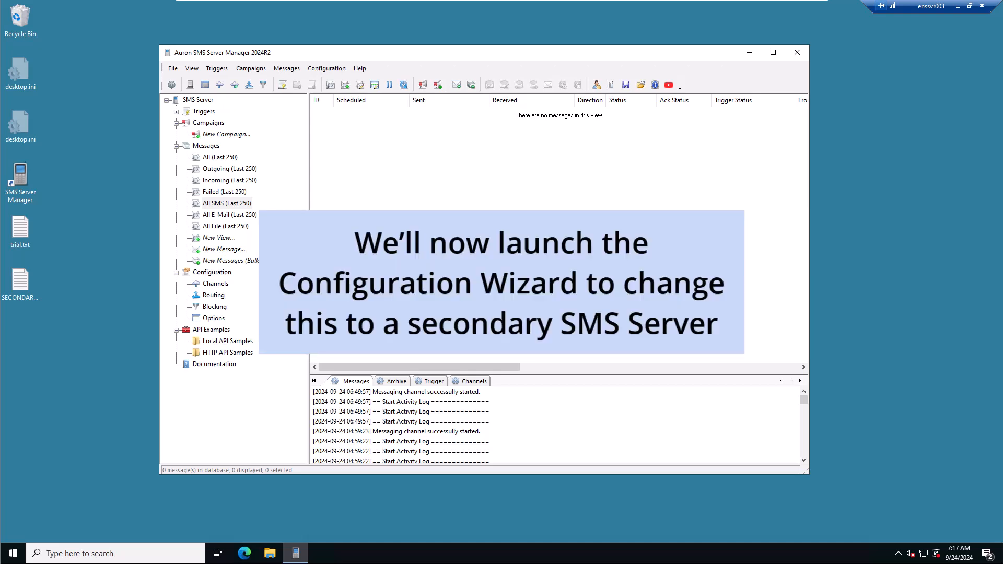
Step: Launch the Configuration Wizard on the second server and set the configuration type to Secondary Server (HA)
left_click(173, 68)
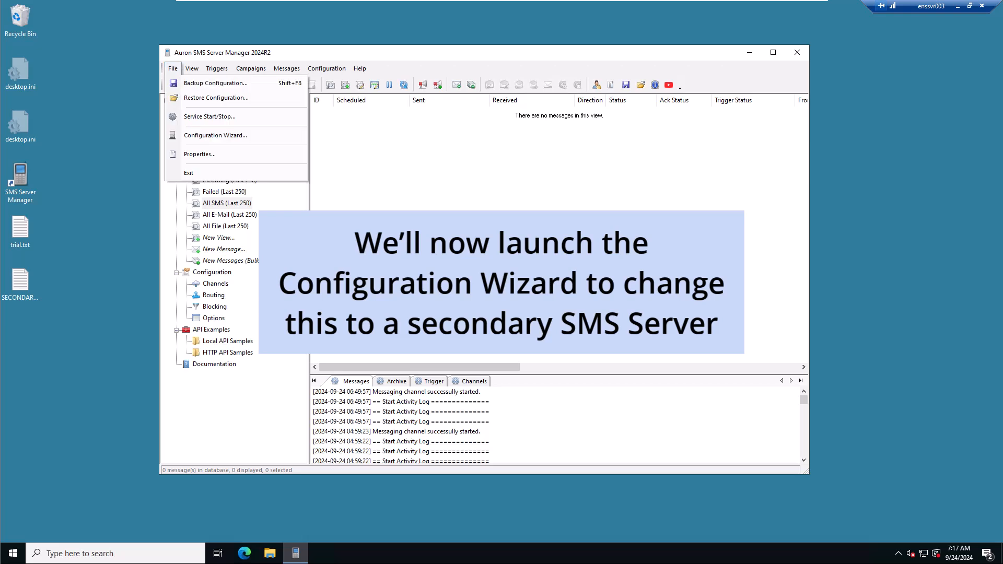
left_click(215, 135)
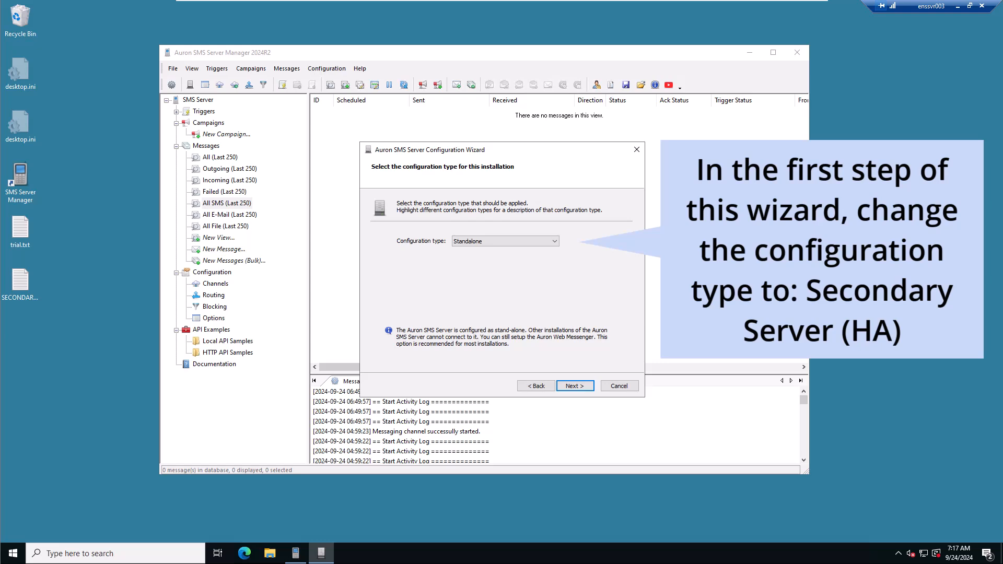
left_click(505, 242)
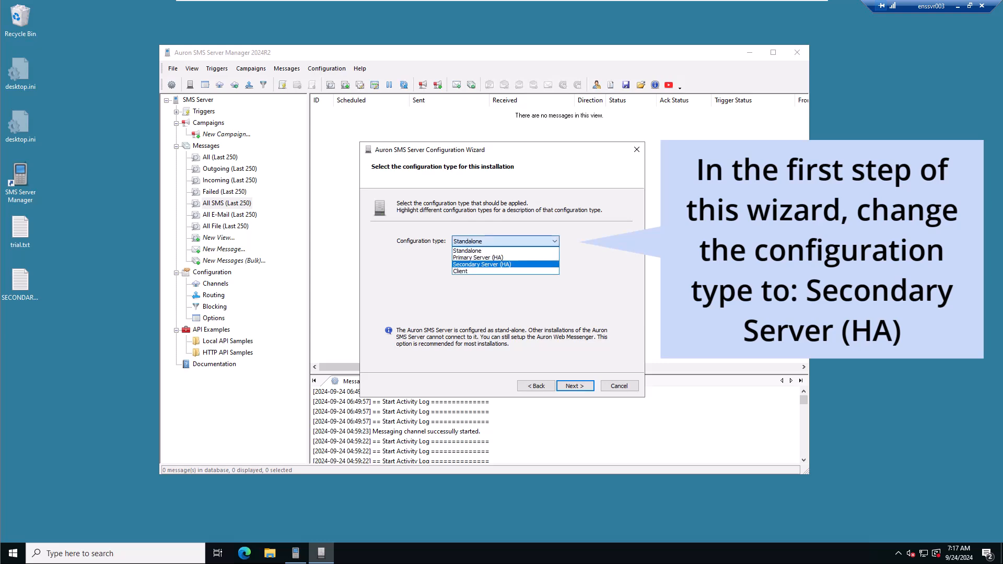
left_click(482, 264)
left_click(575, 386)
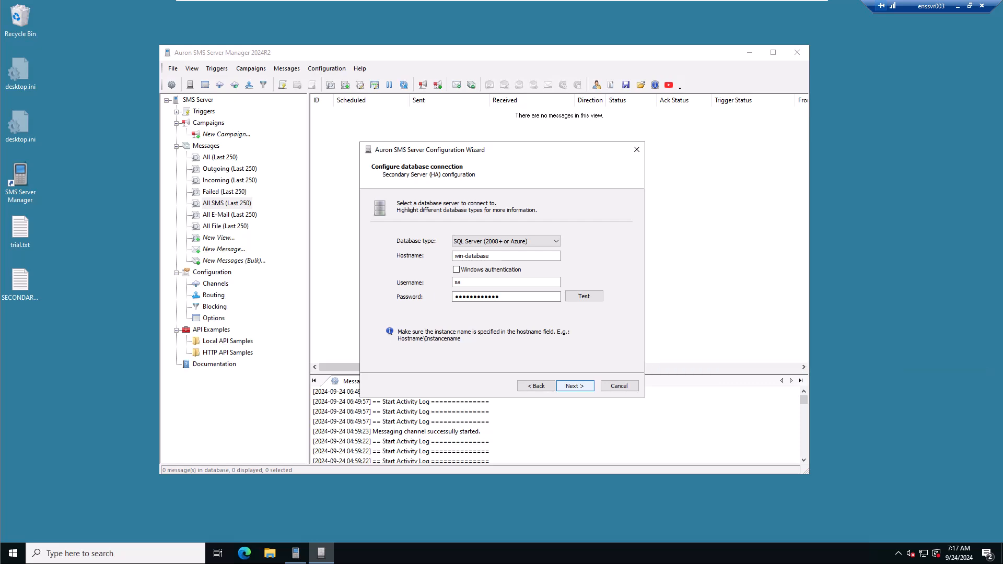
Step: Accept the win-database connection and select the primary server's database AuSMSHa as the secondary's server database
left_click(576, 386)
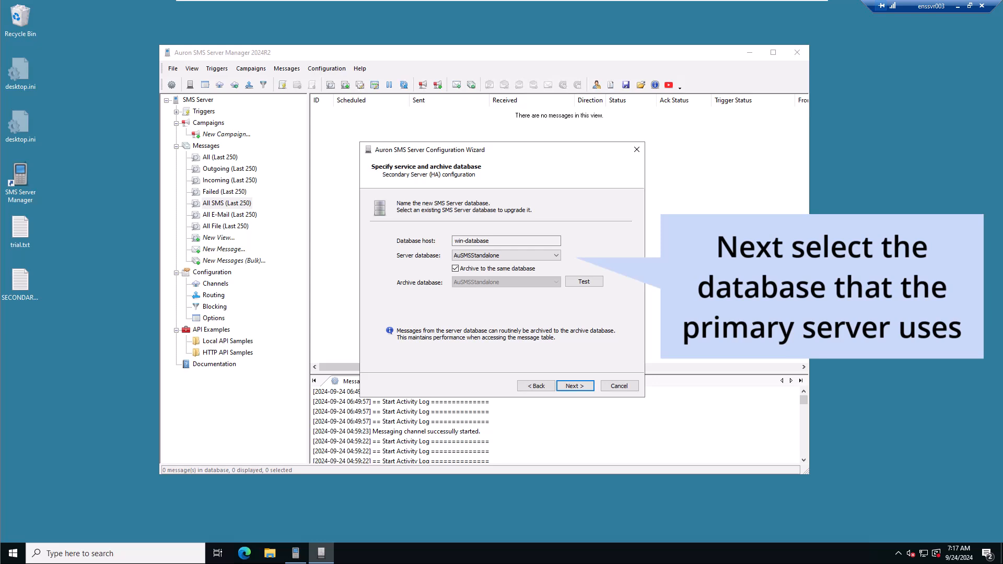
left_click(538, 255)
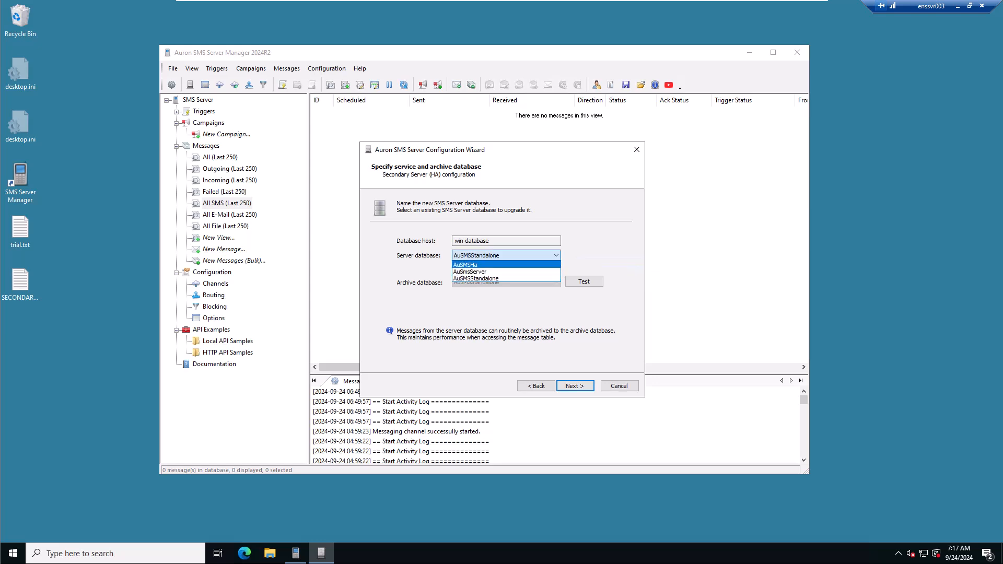
left_click(497, 265)
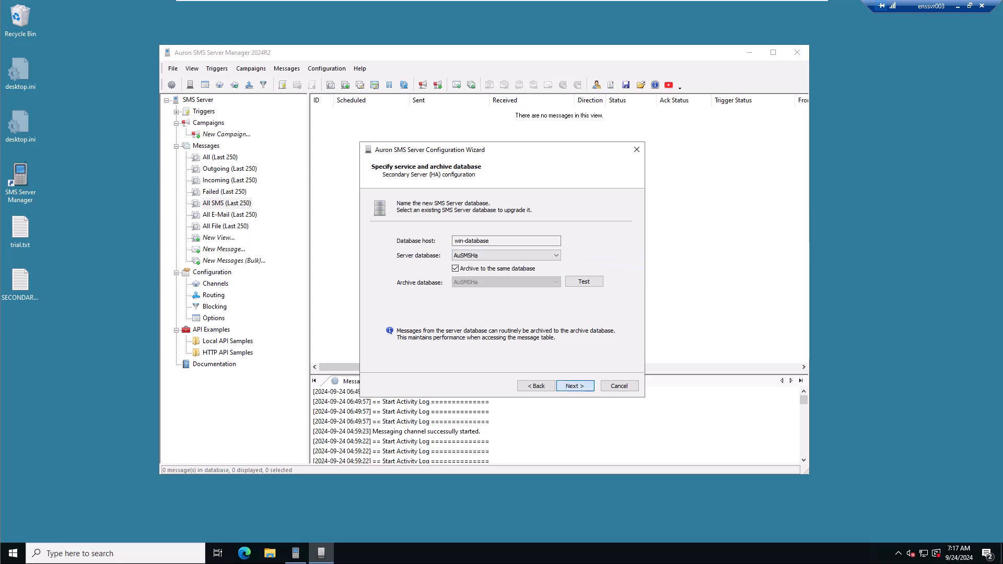
left_click(575, 386)
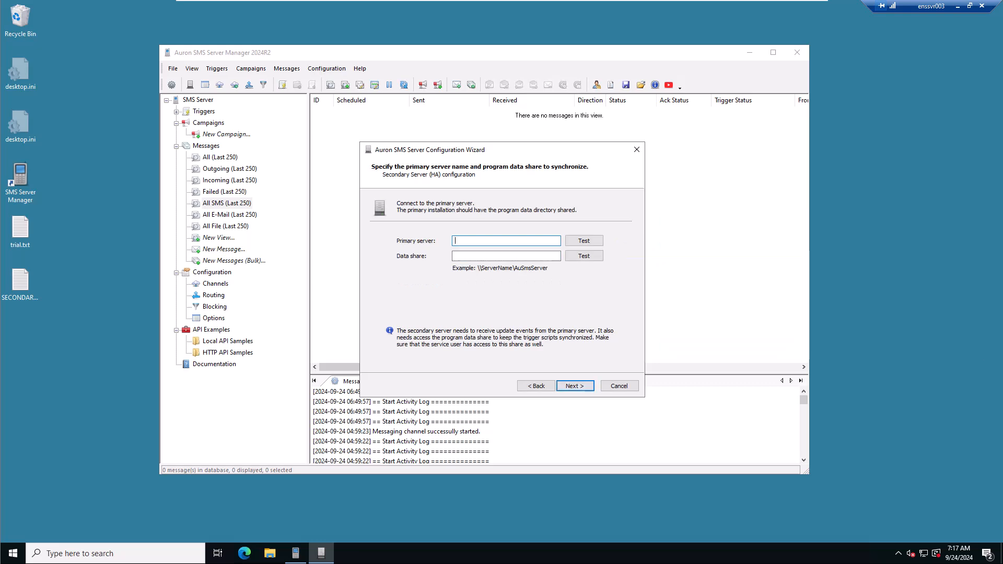
Step: Set the primary server to WIN-AUSSERVER and the data share to \\WIN-AUSSERVER\AuSmsServer, and continue to the service credentials
type("WIN-AUSSERVER")
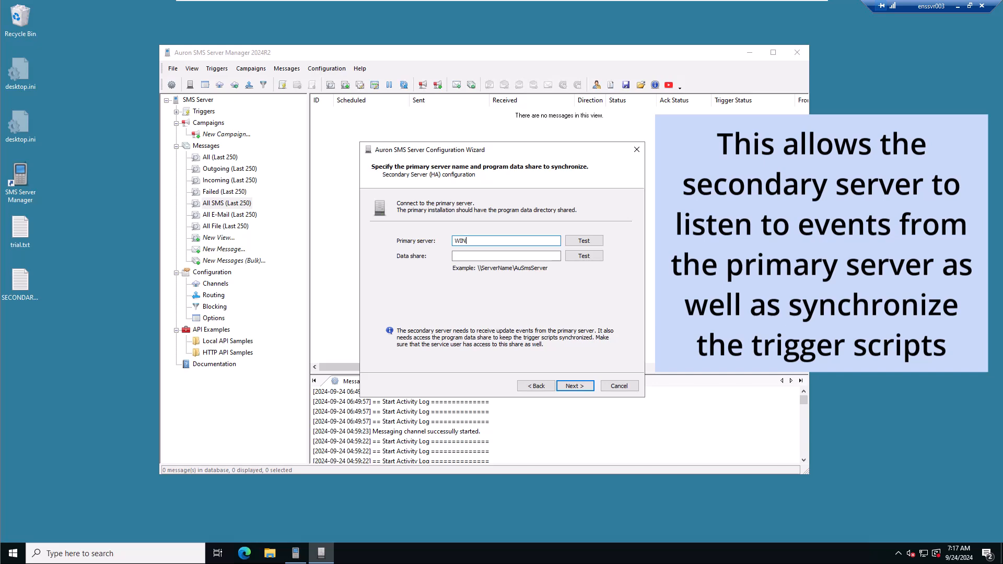
key("Tab")
type("\\WIN-AU")
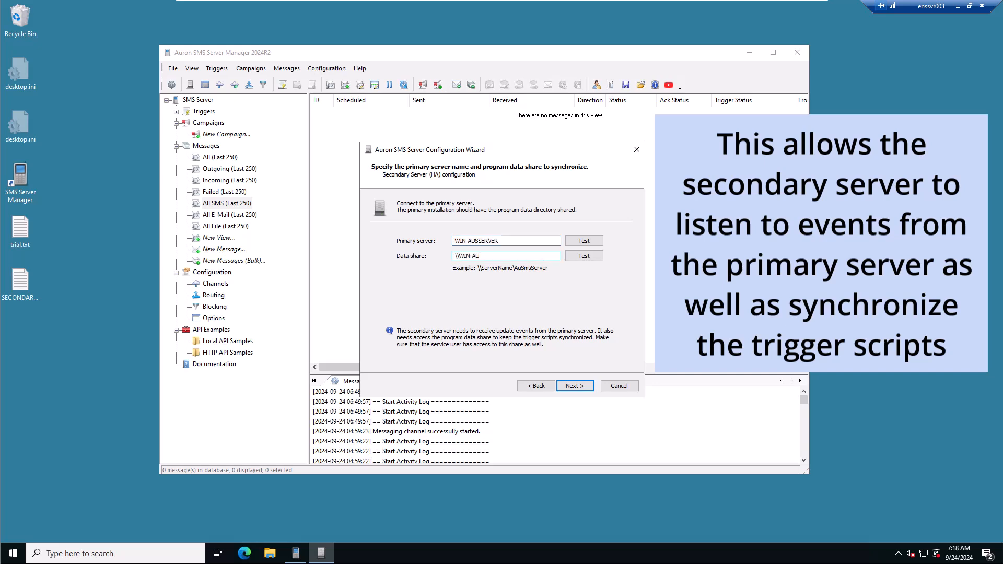
type("SSERVER\\AuSmsServer")
left_click(575, 386)
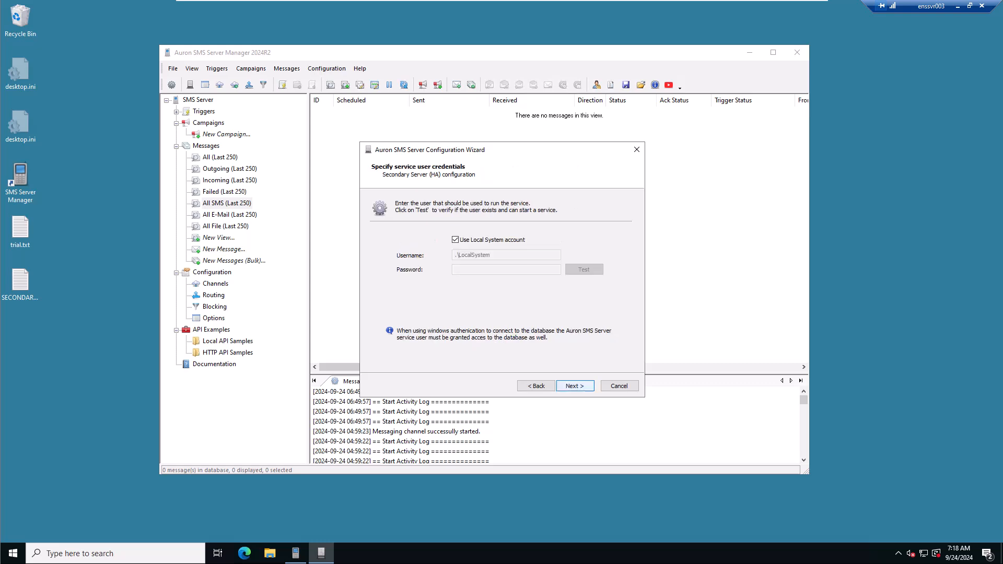
Step: Accept the existing Local System account, Web Messenger settings and AuSmsServer share name to reach the configuration task list
key("Return")
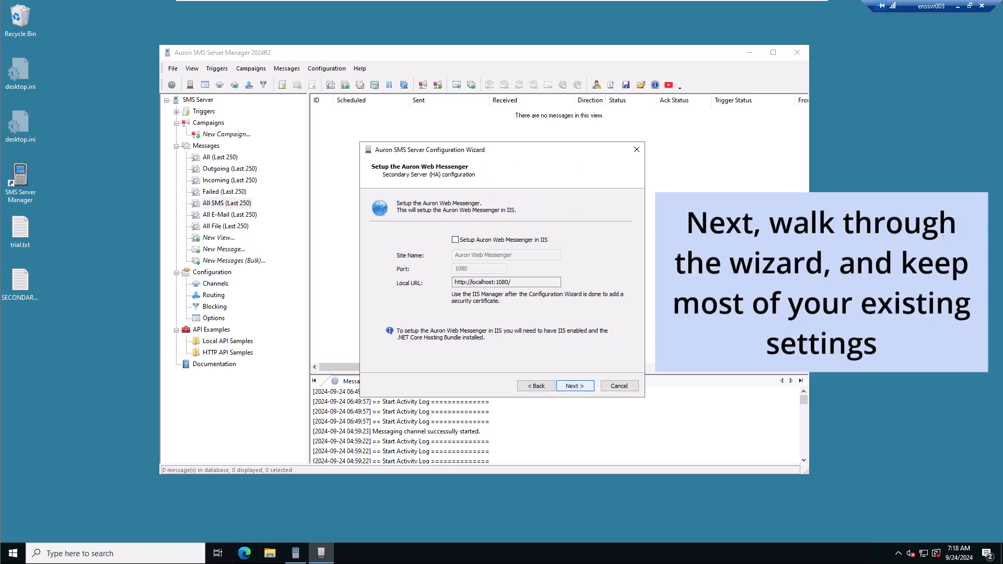
key("Return")
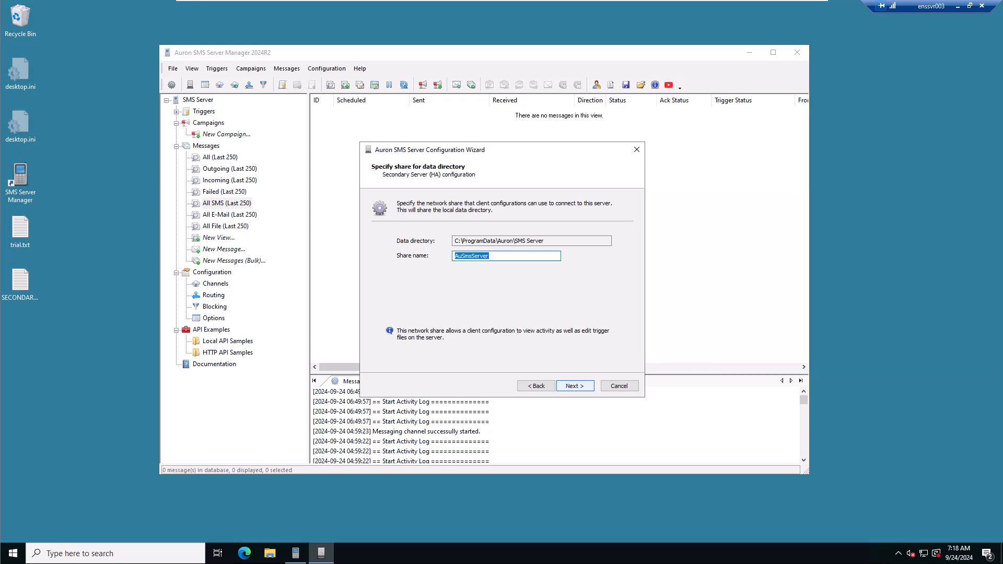
key("Return")
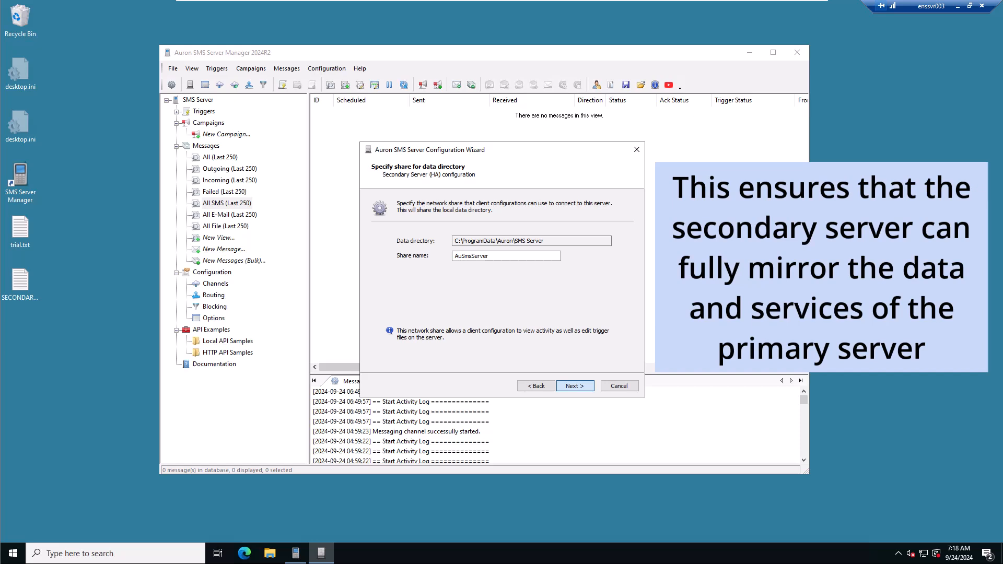
key("Return")
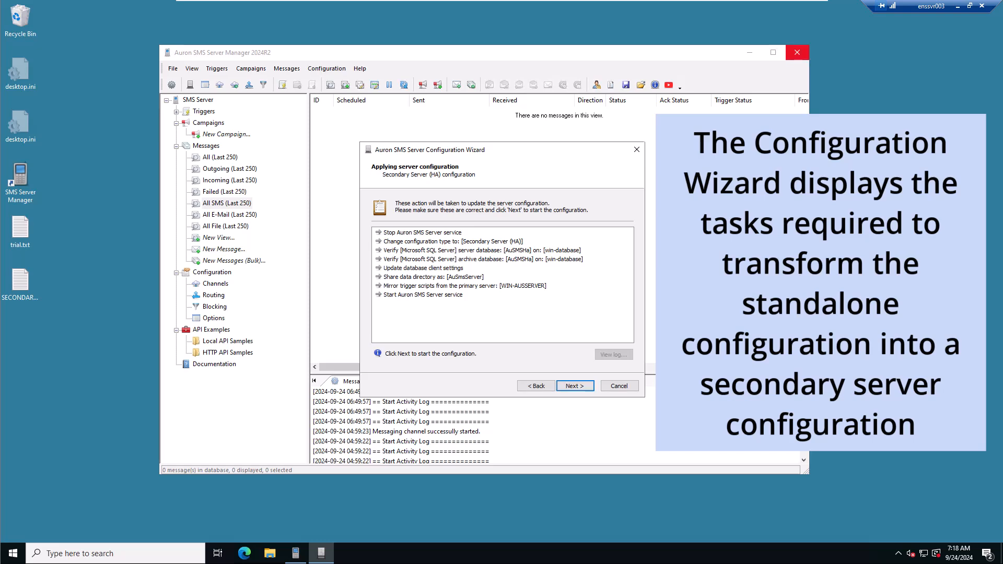
Step: Close the SMS Server Manager window, run the listed secondary server configuration tasks and finish the wizard
left_click(798, 53)
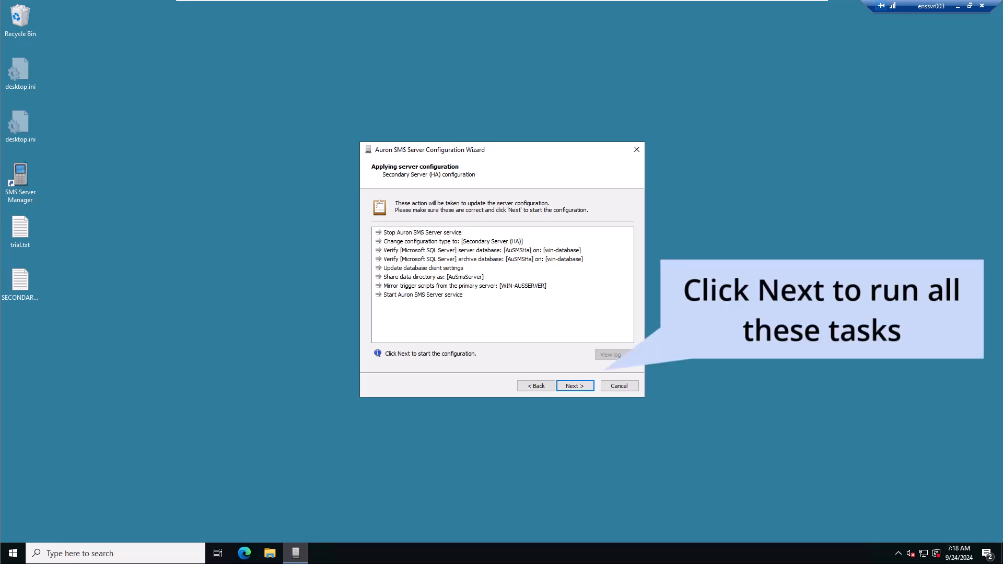
key("Return")
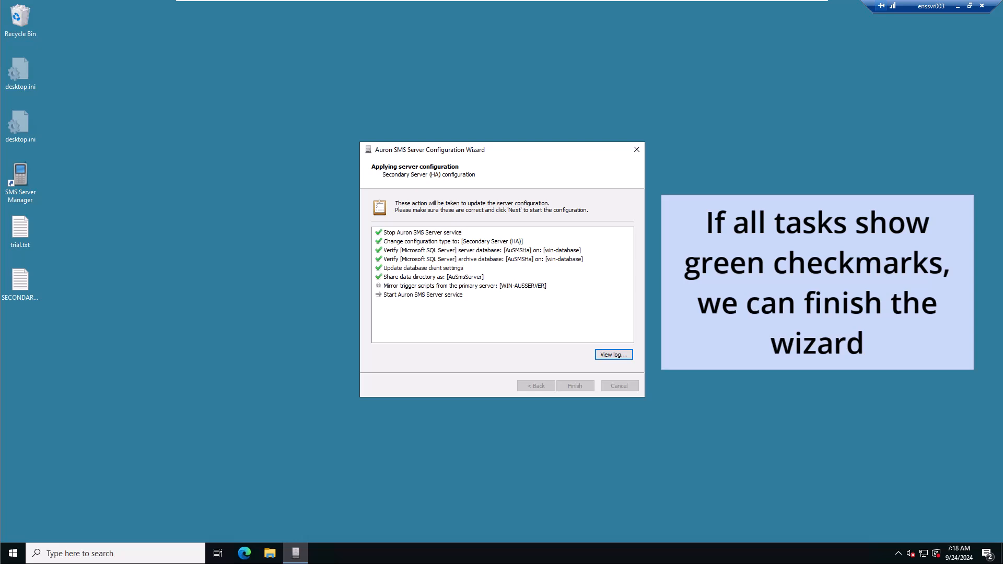
key("Return")
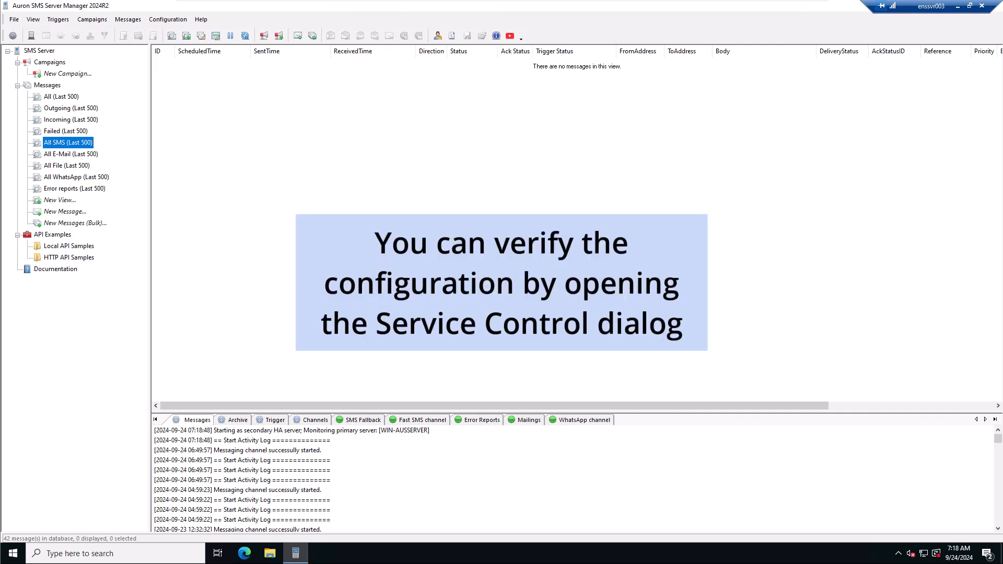
Step: Open the Service Control dialog to check the local service and the primary and secondary high availability status
key("alt")
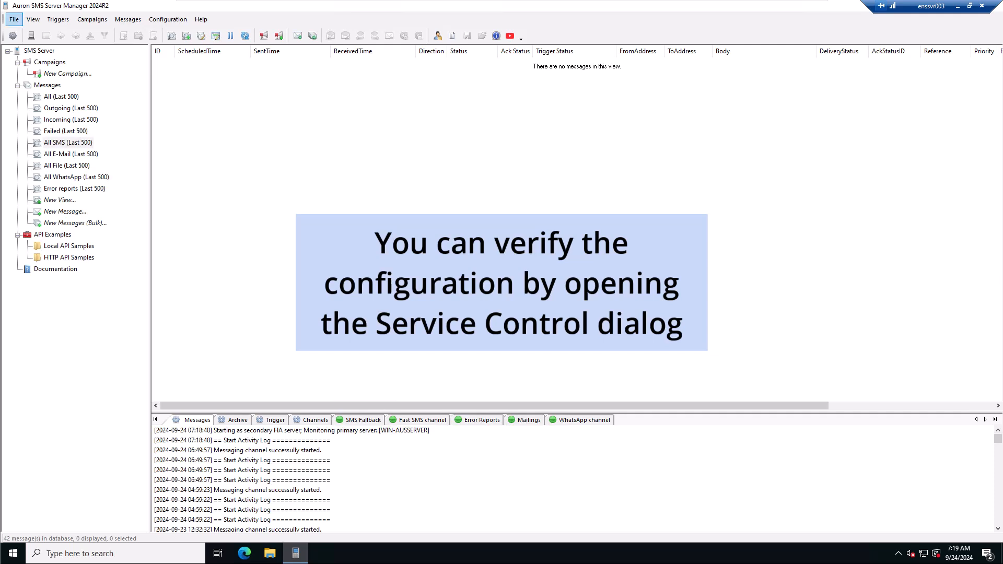
key("Down")
key("Down")
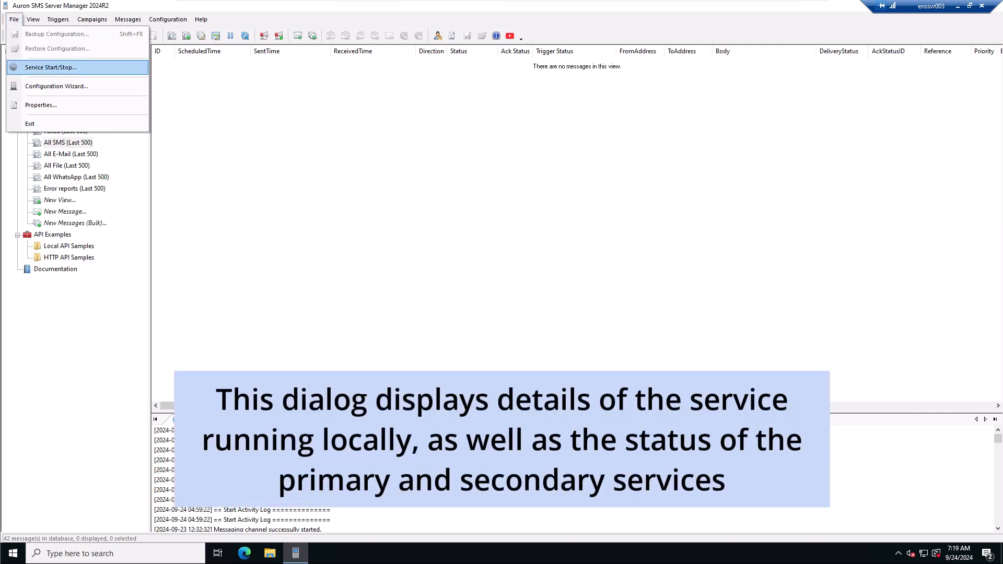
key("Return")
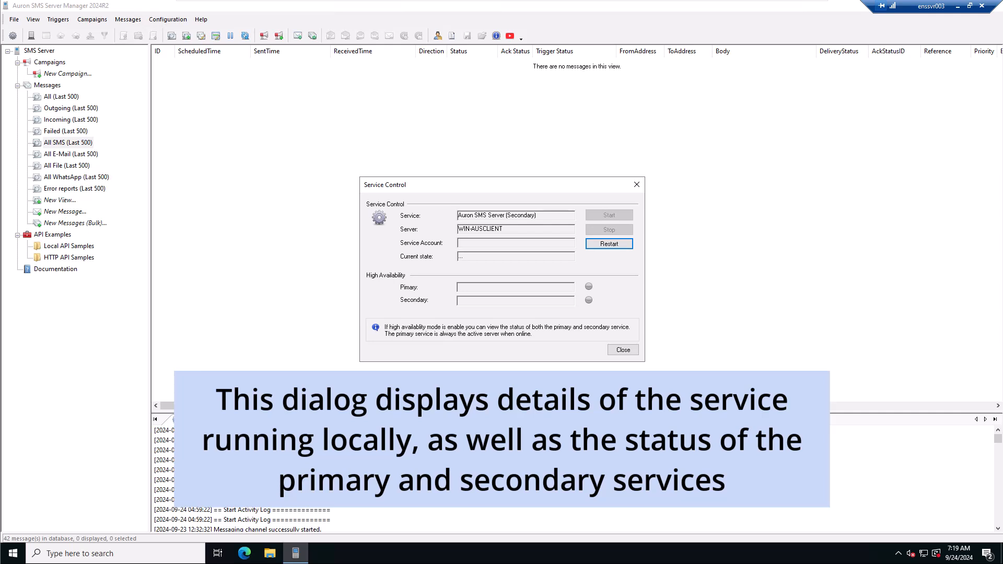